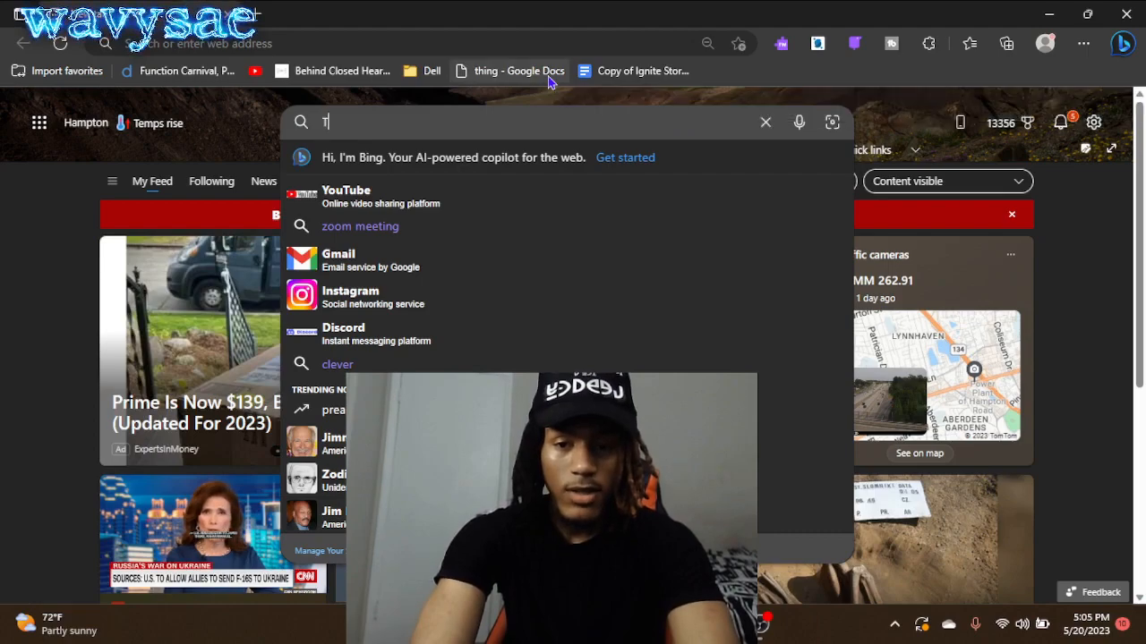
- Search the web for "t shirt template png"
key(BackSpace)
key(BackSpace)
text(SHIT)
key(BackSpace)
text(R)
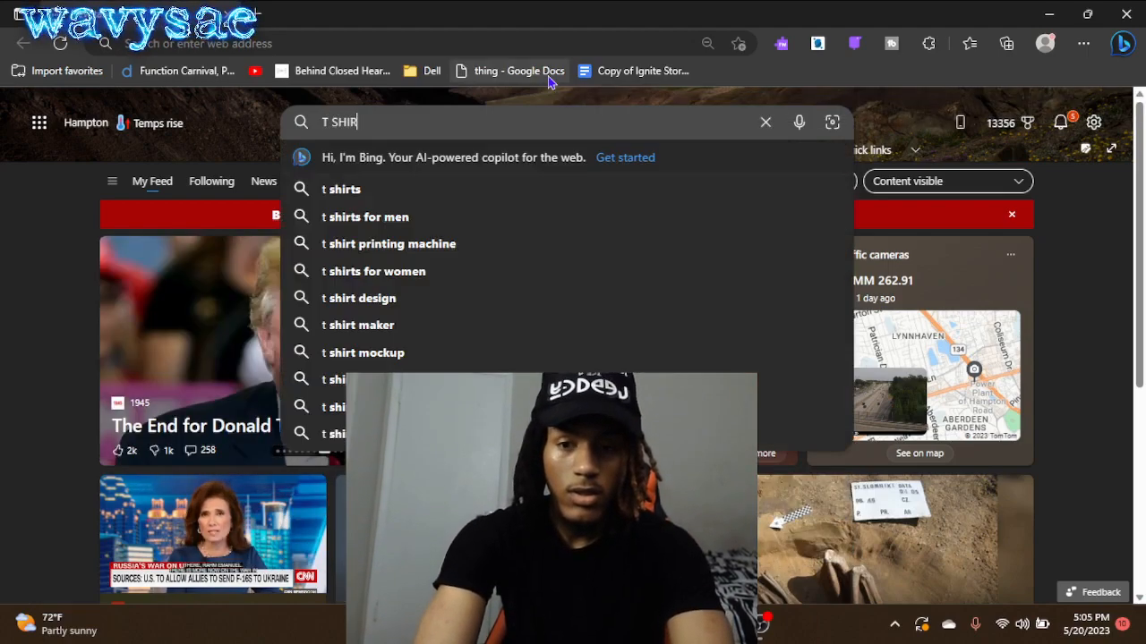
text(T TEMPLAT)
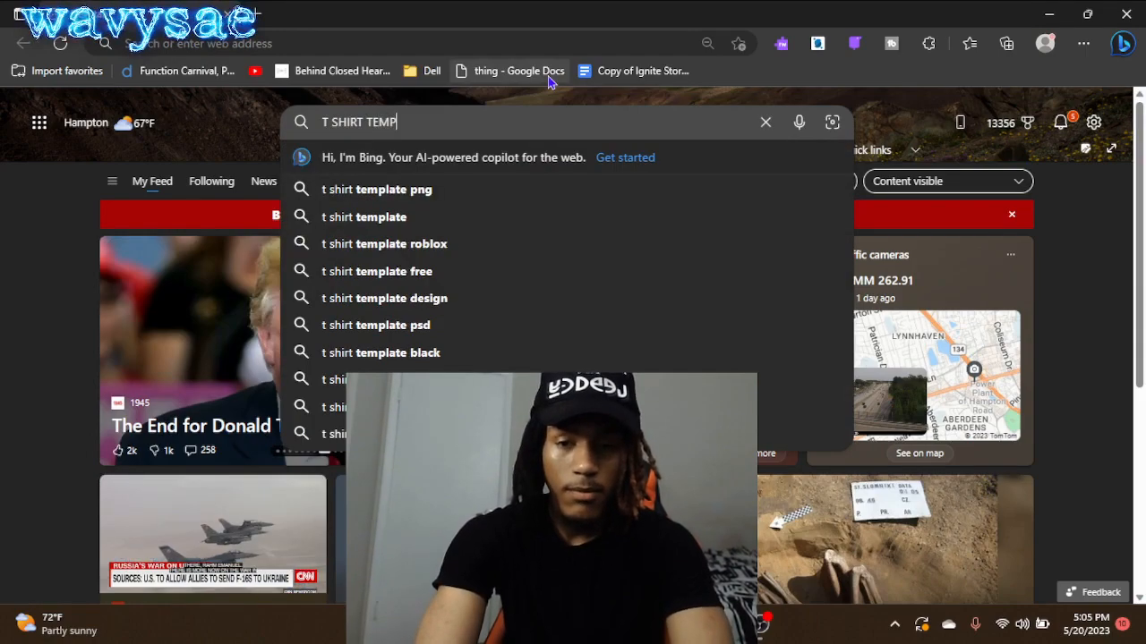
key(BackSpace)
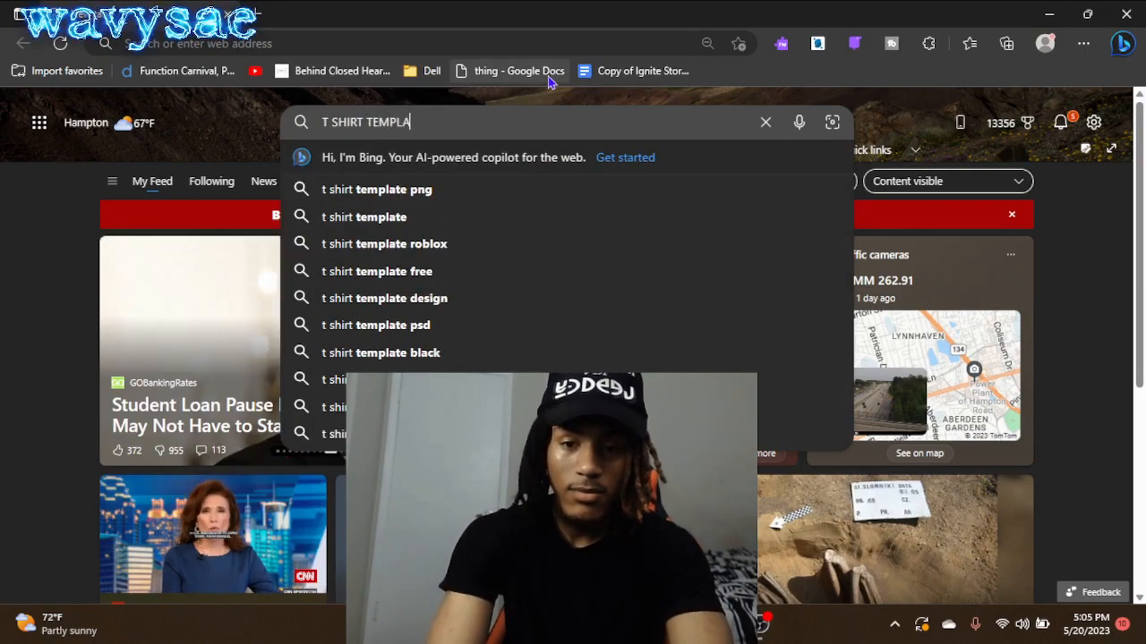
click(419, 191)
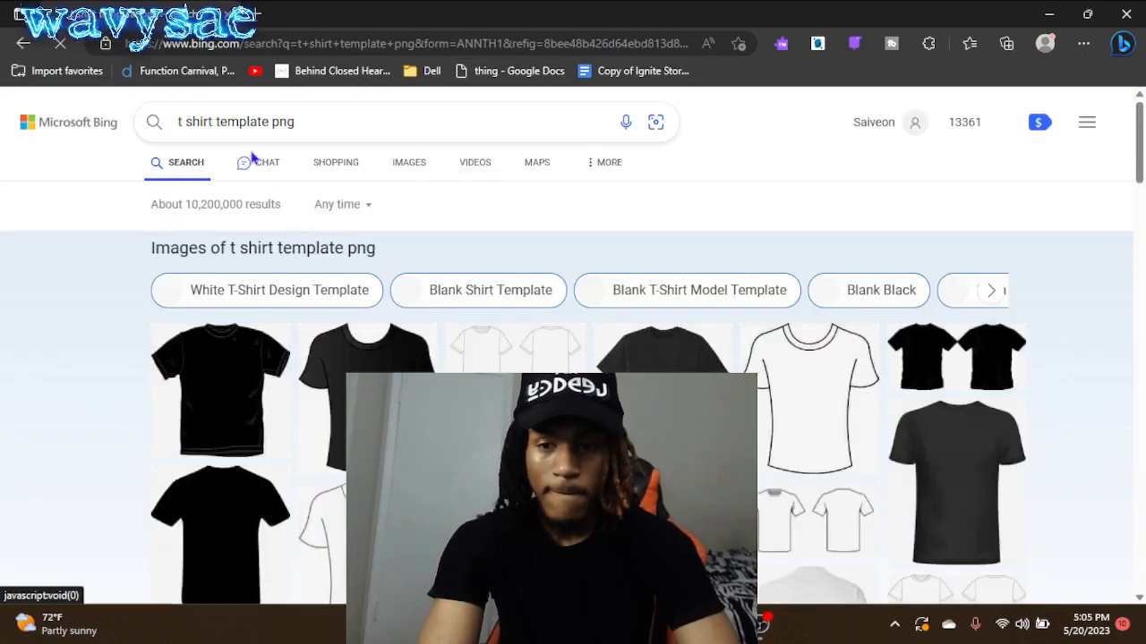
- Show the image results and open the blank white front-and-back T-shirt template from svg-i38.blogspot.com
click(409, 169)
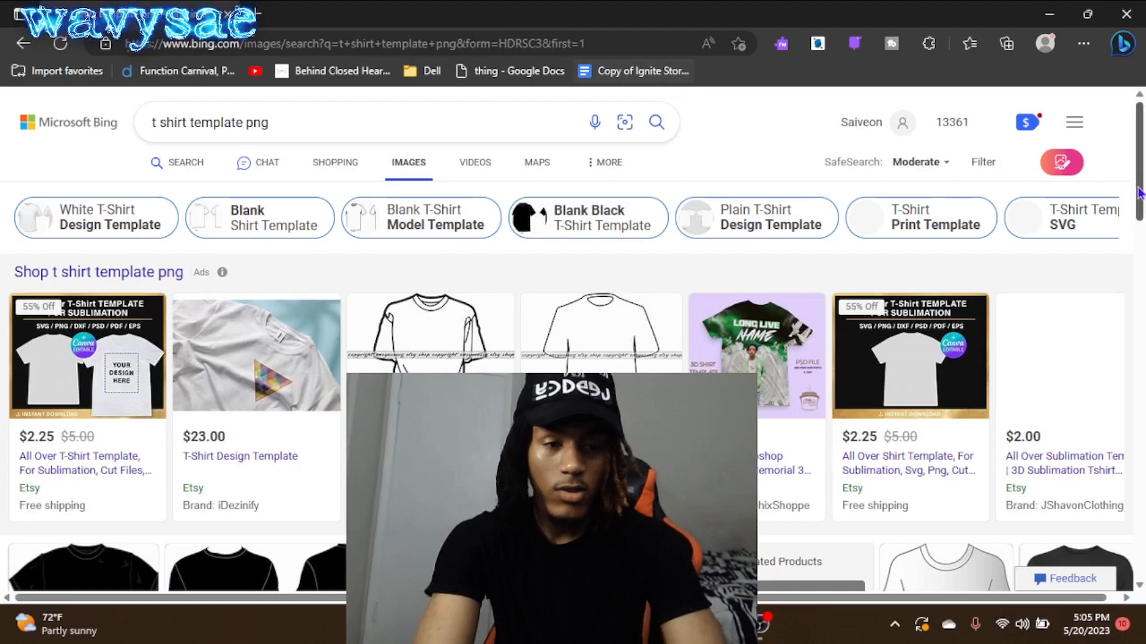
scroll(1139, 194, down, 5)
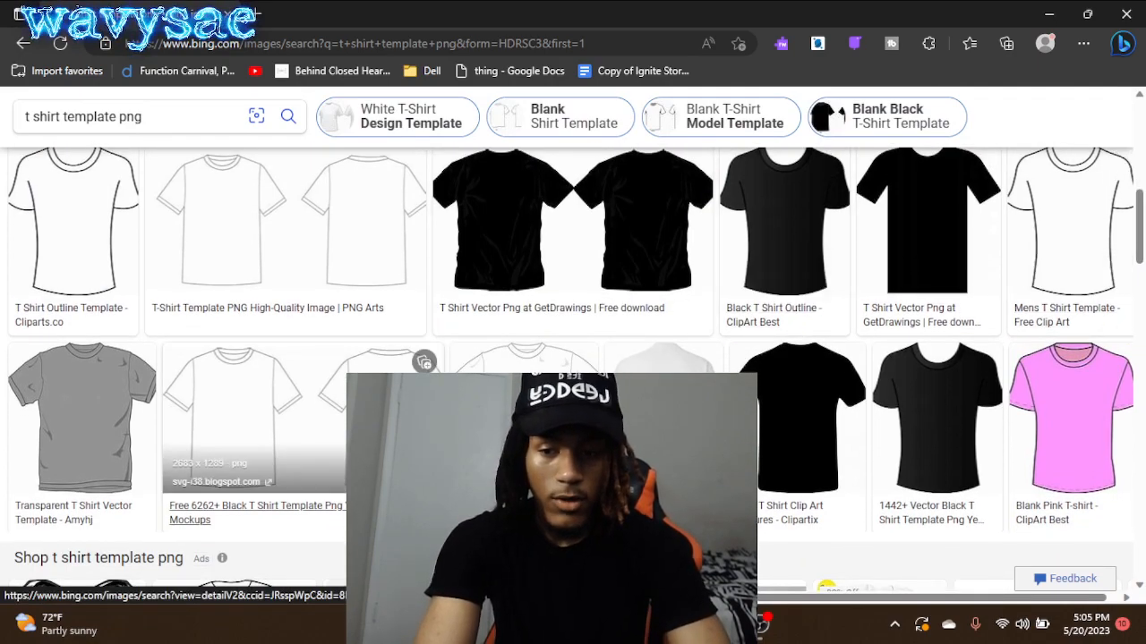
click(260, 412)
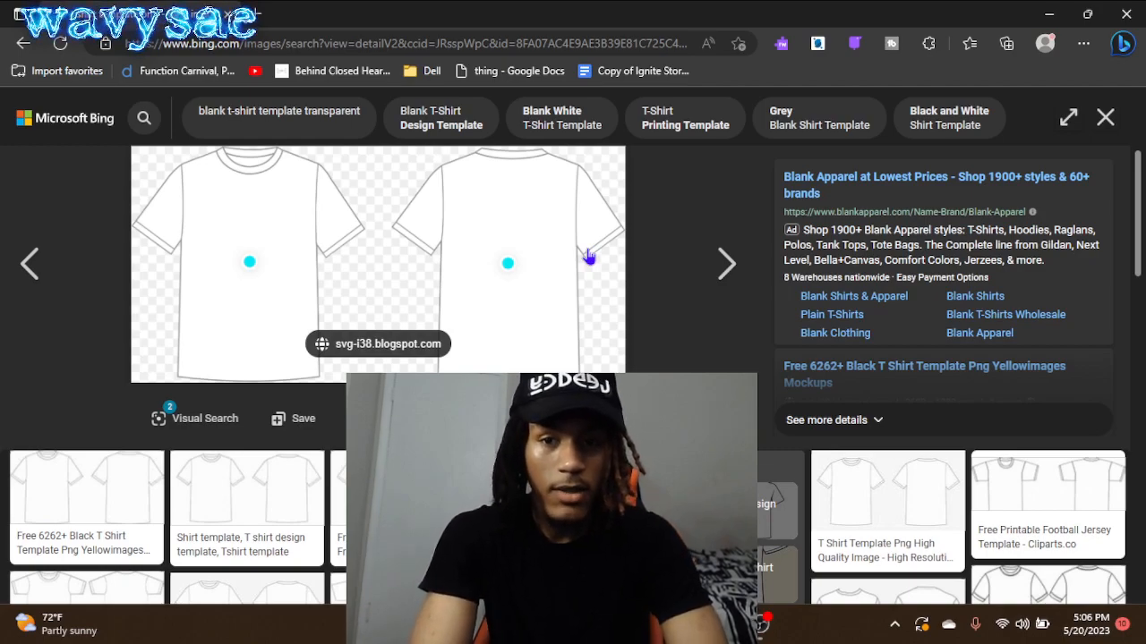
drag(588, 256, 632, 265)
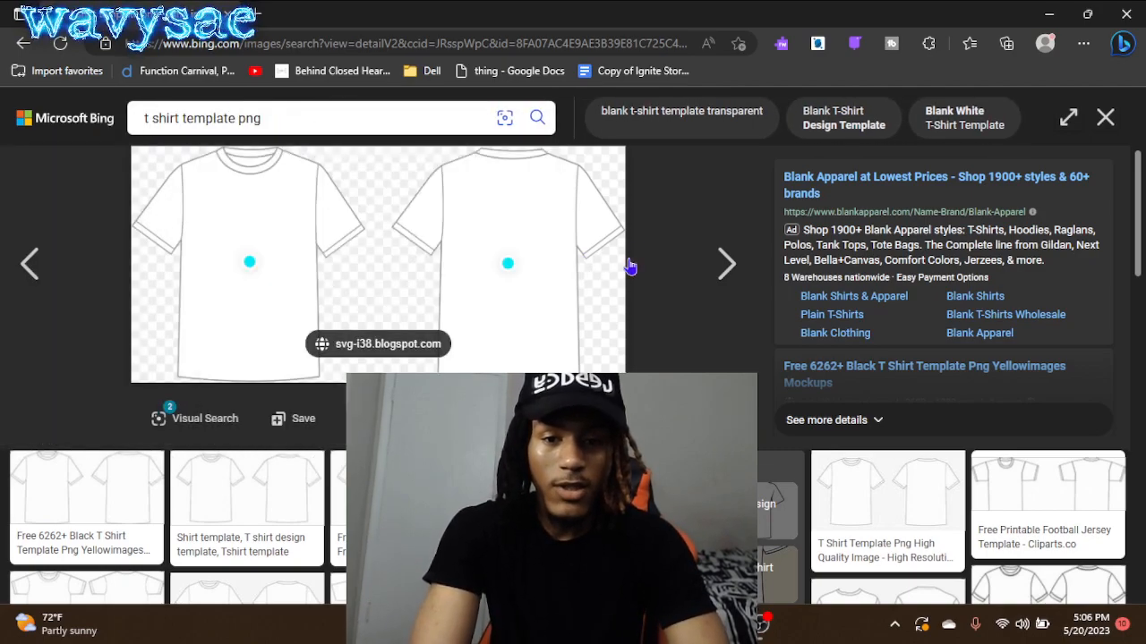
- Search for Photopea in a new browser tab and open the Photopea online photo editor
click(259, 14)
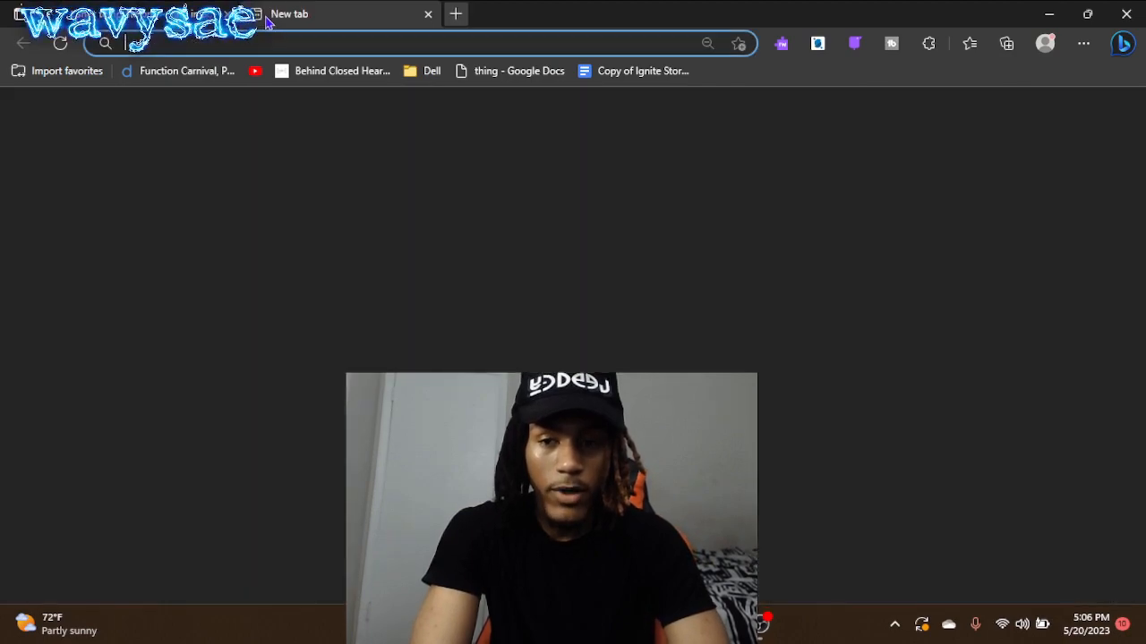
click(367, 42)
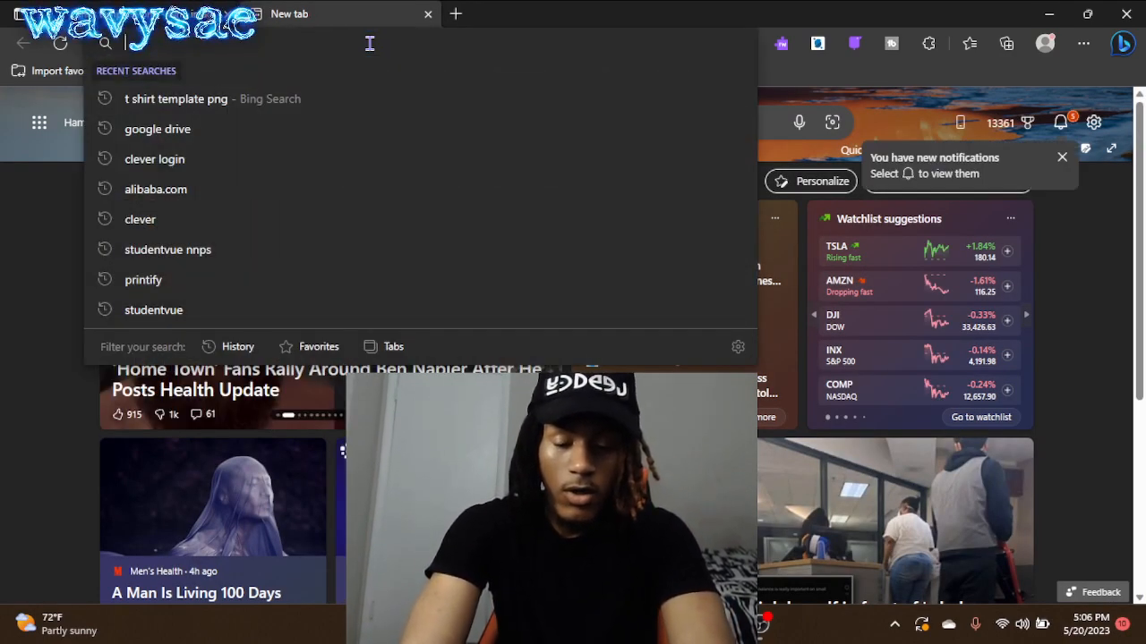
text(PHO)
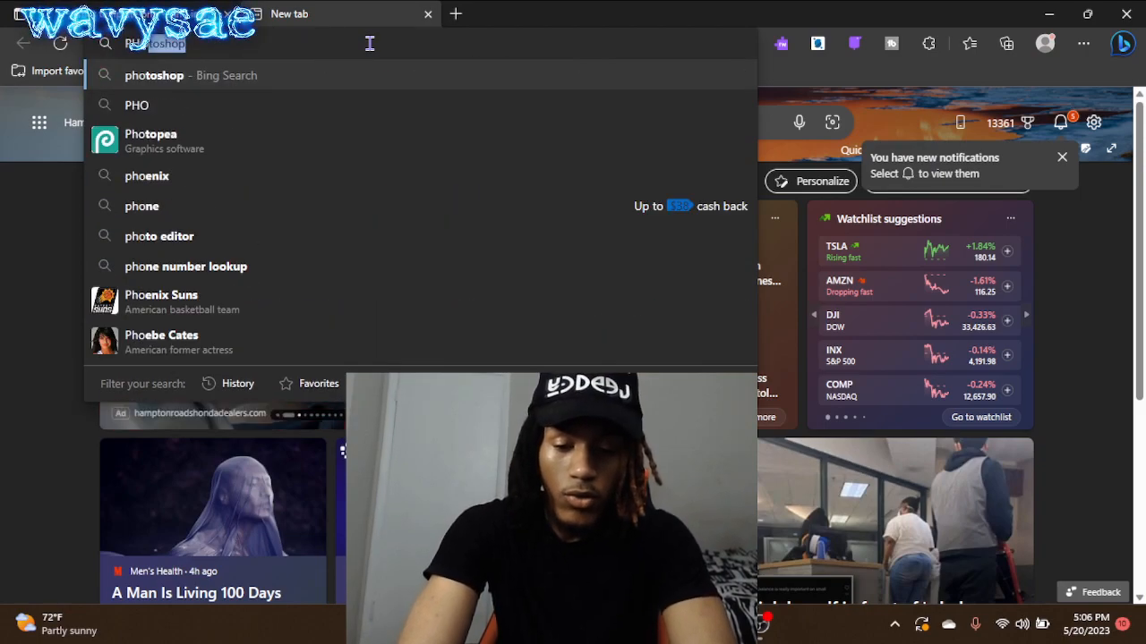
text(TOPEA)
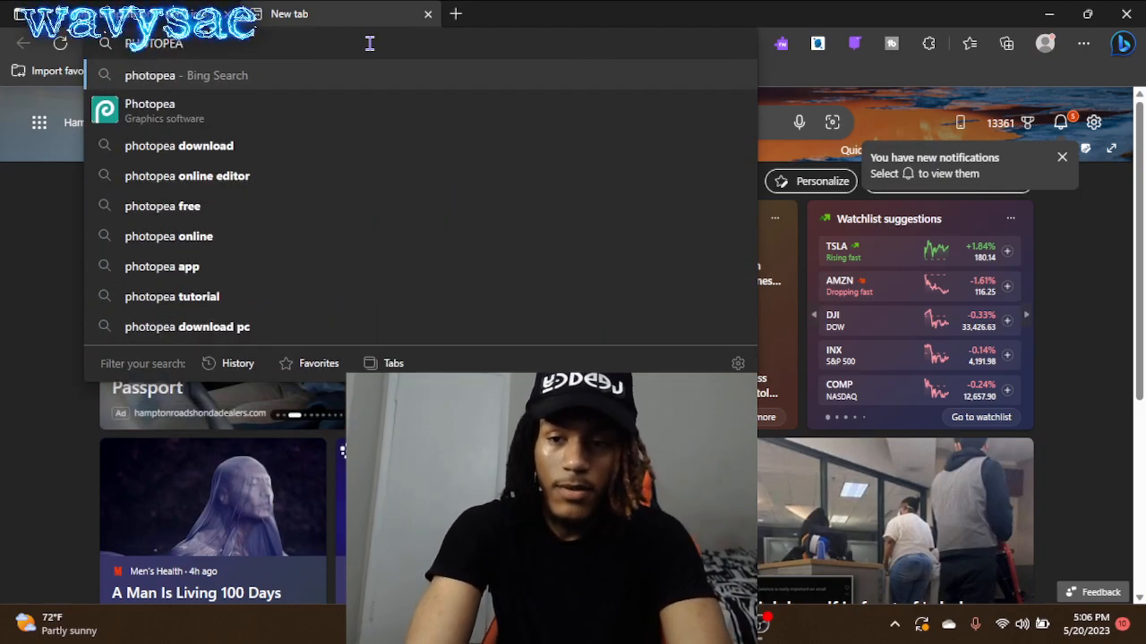
key(Return)
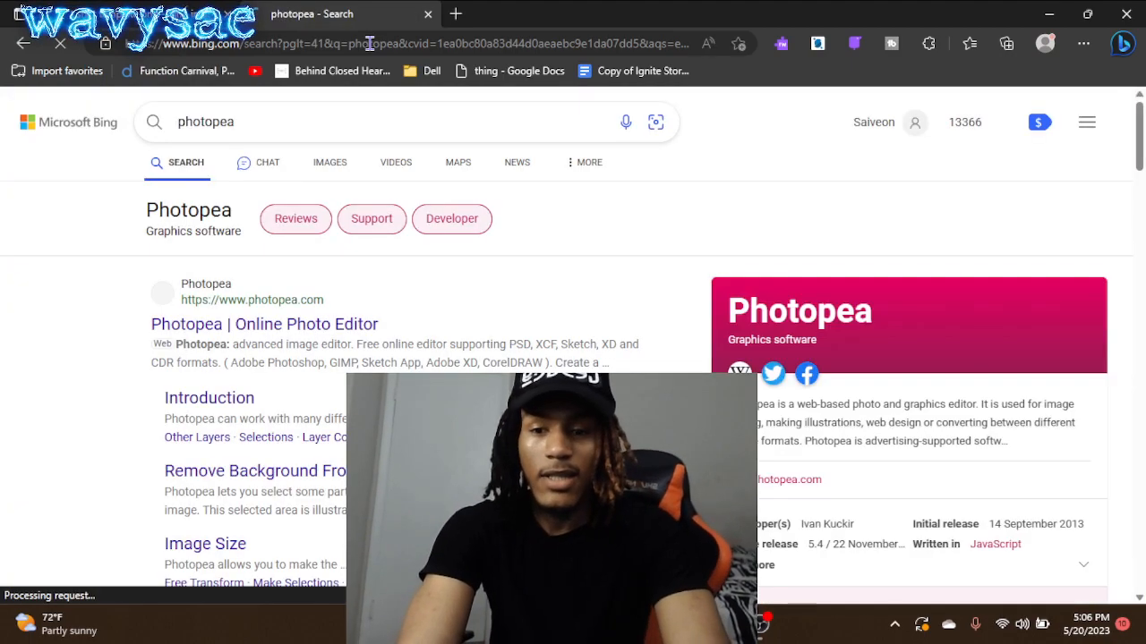
click(289, 328)
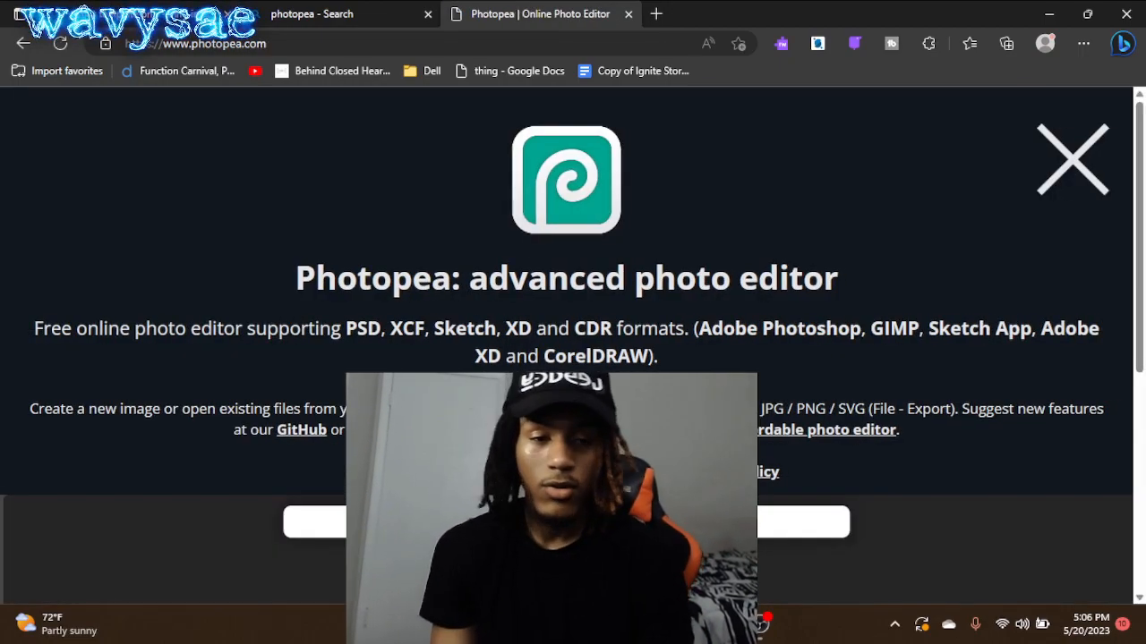
- Dismiss the intro banner and create a new 1280 × 720 px project at 72 DPI with a white background
click(1088, 165)
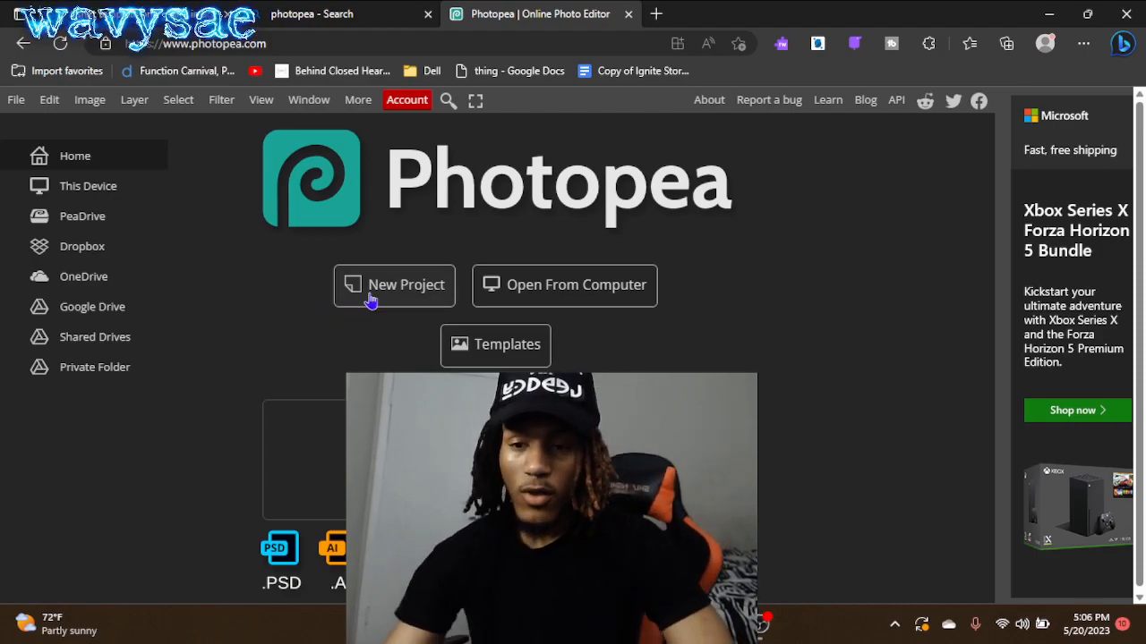
click(370, 301)
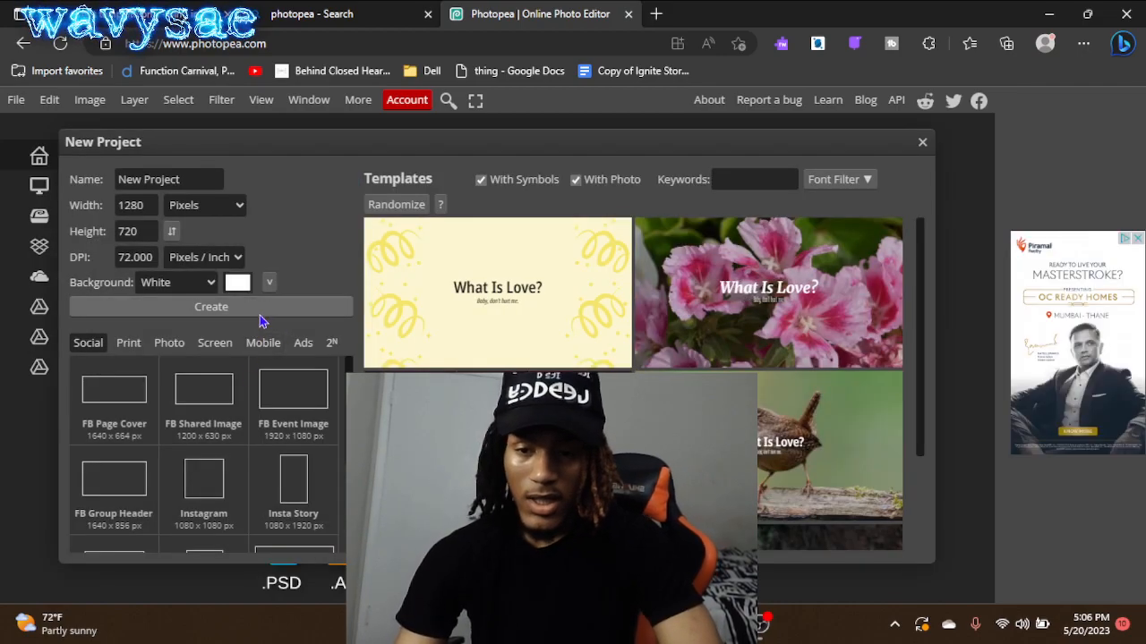
click(199, 307)
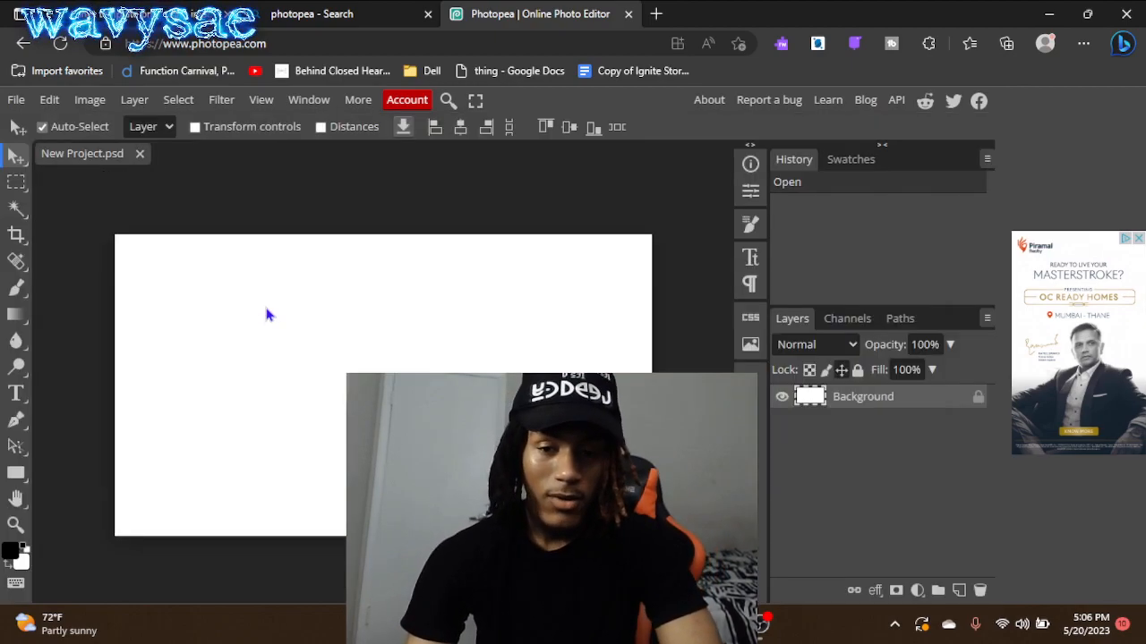
- Return to the T-shirt template in the image search and place it into the new Photopea project
click(327, 9)
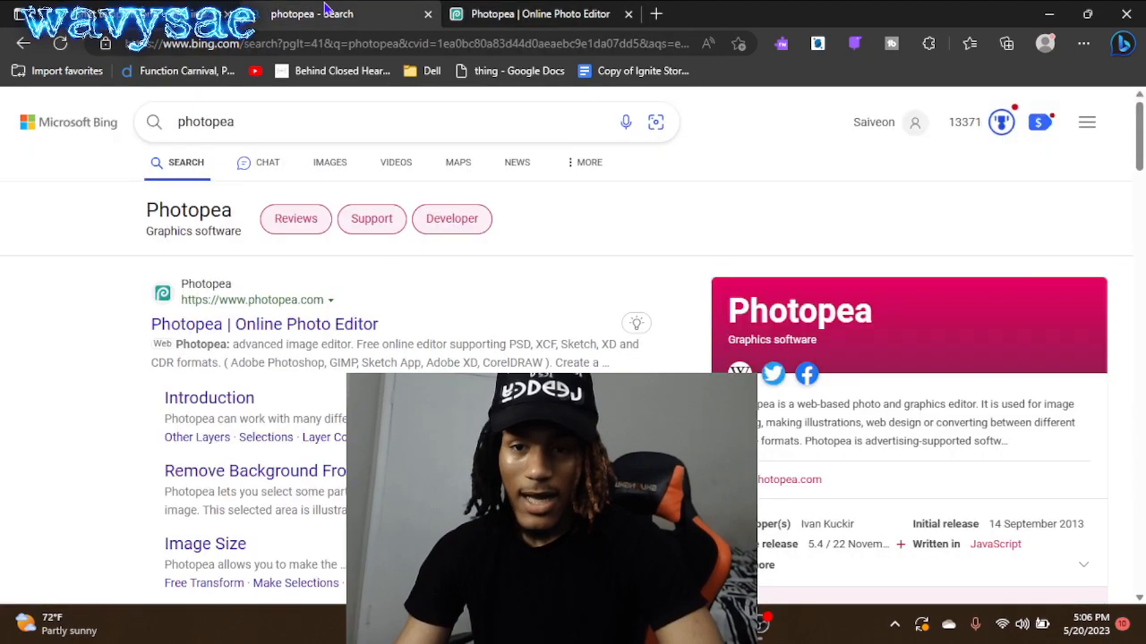
click(222, 9)
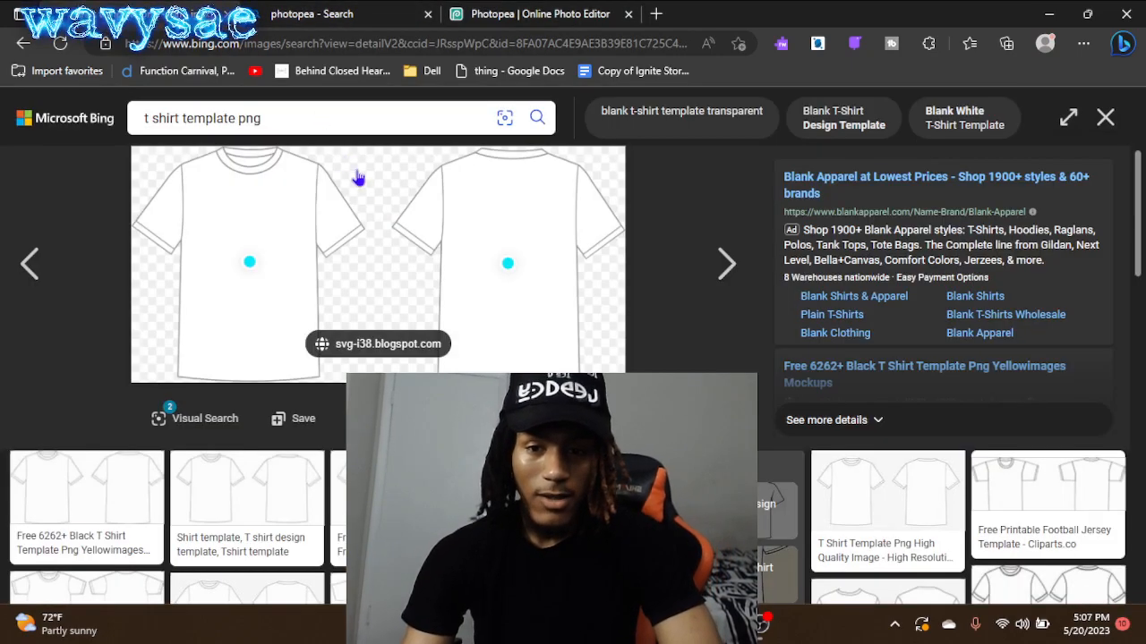
drag(379, 210, 399, 300)
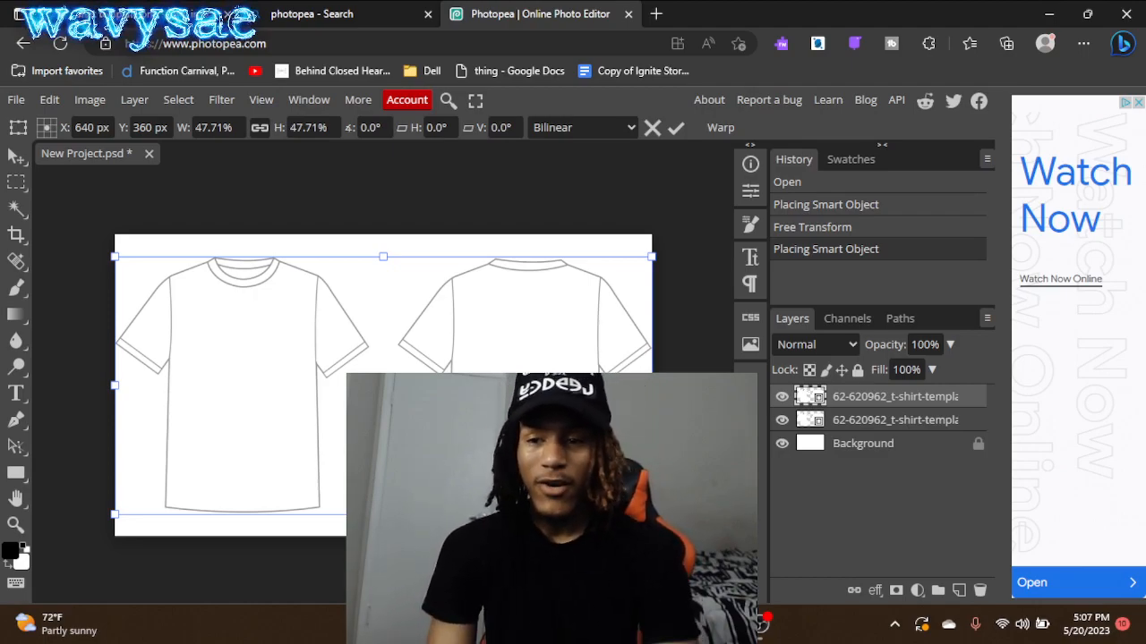
- Open the "falling star" PNG from the Downloads folder as its own document
click(17, 101)
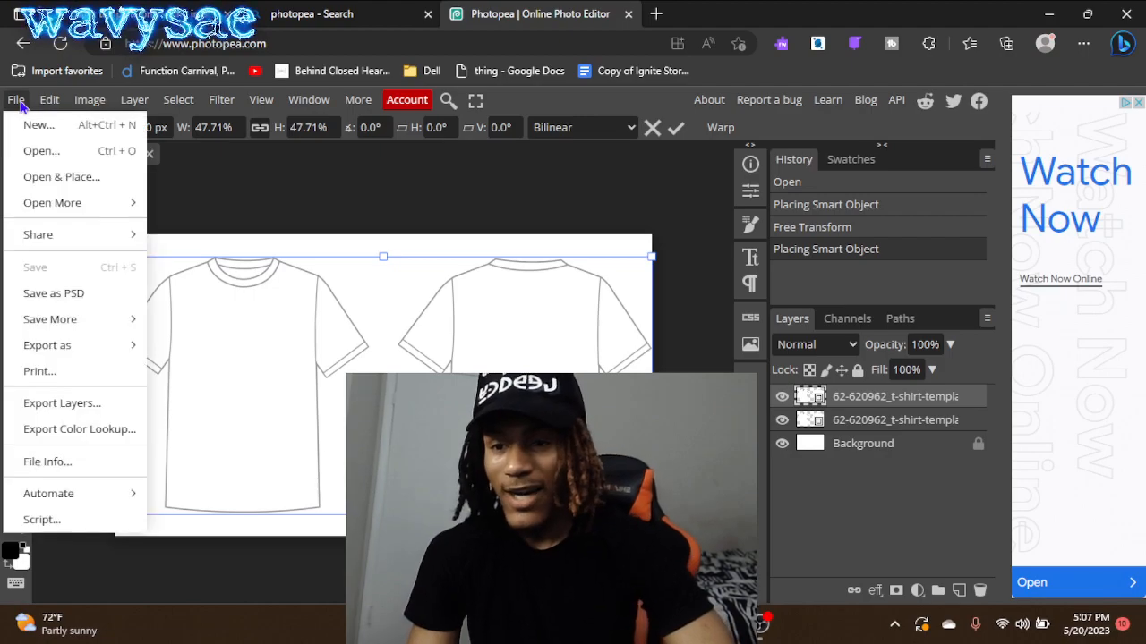
click(41, 151)
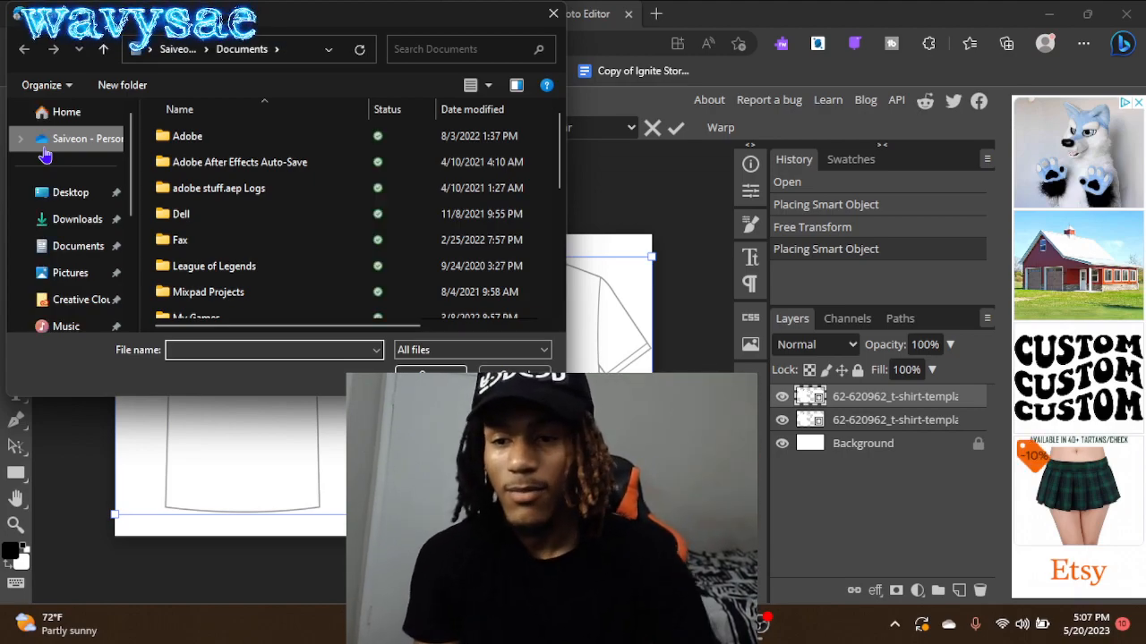
click(72, 220)
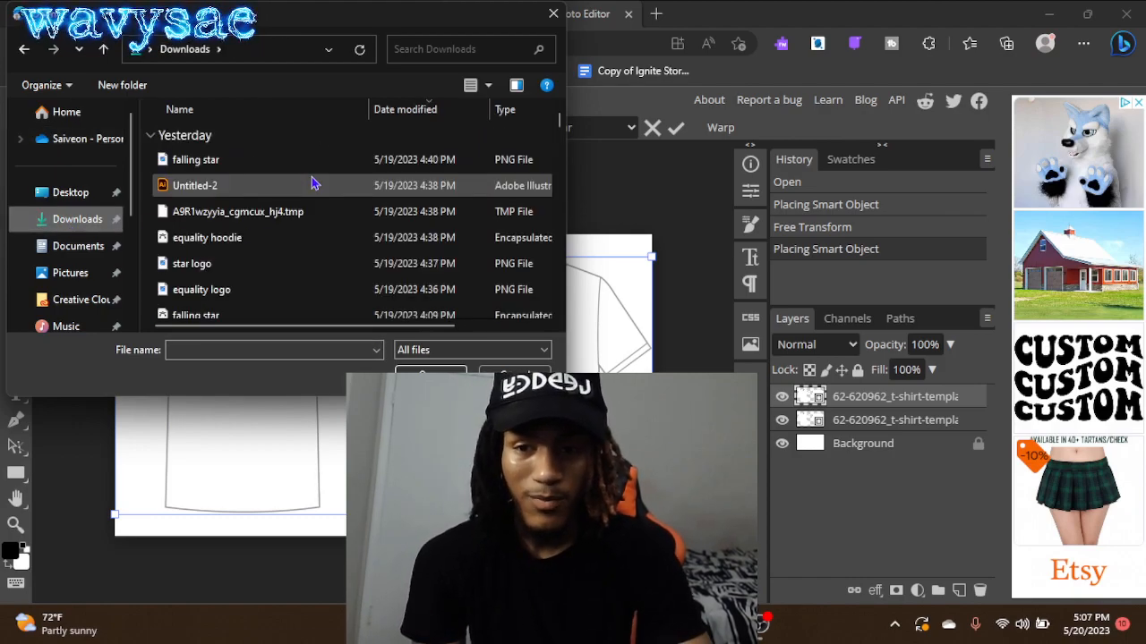
double_click(336, 166)
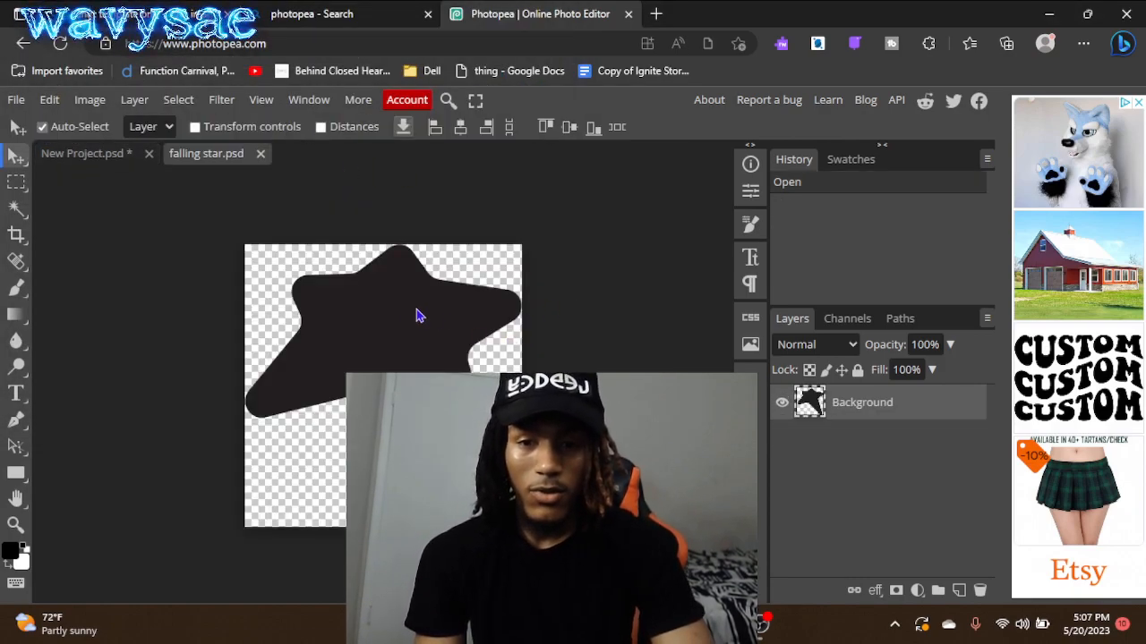
- Copy the falling star layer into the New Project document and move it onto the shirt's back view
drag(861, 407, 441, 362)
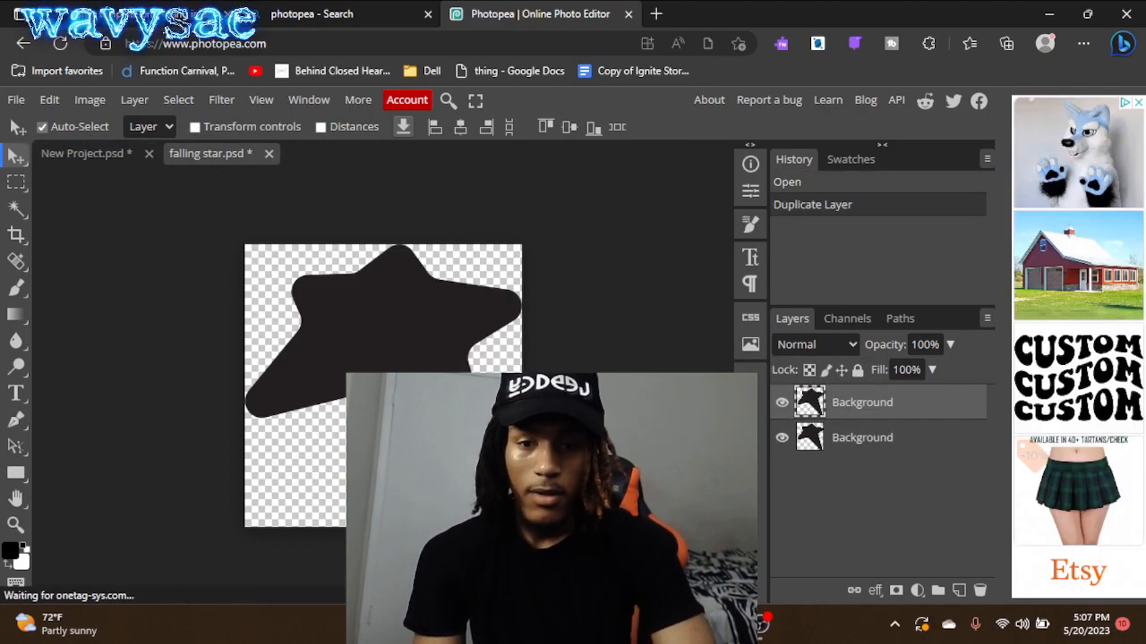
drag(860, 415, 101, 153)
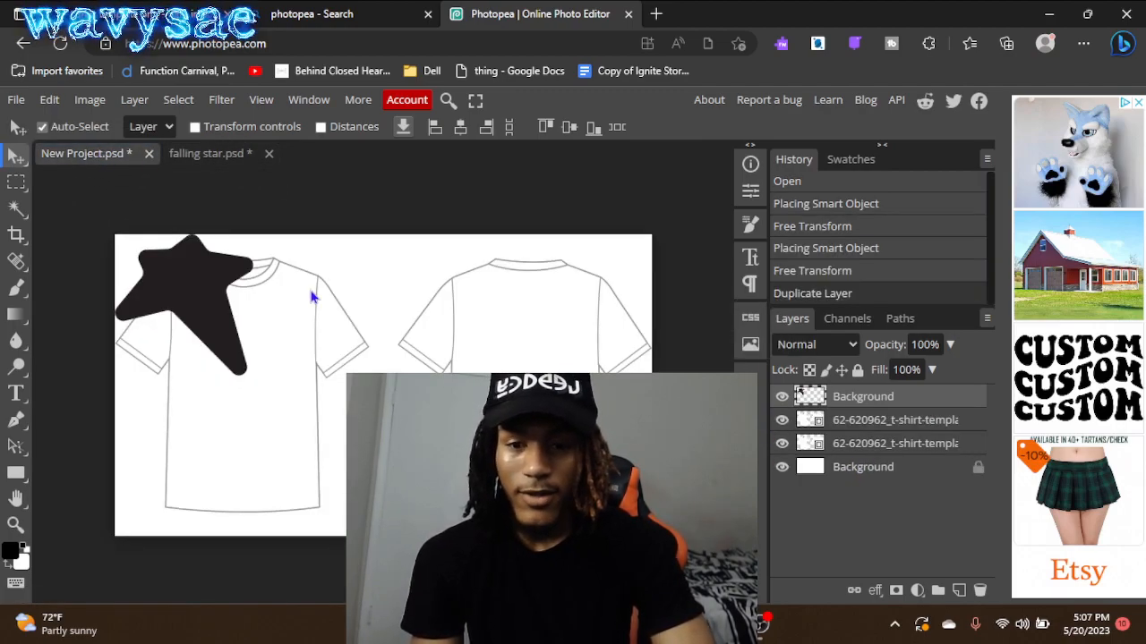
drag(205, 276, 550, 341)
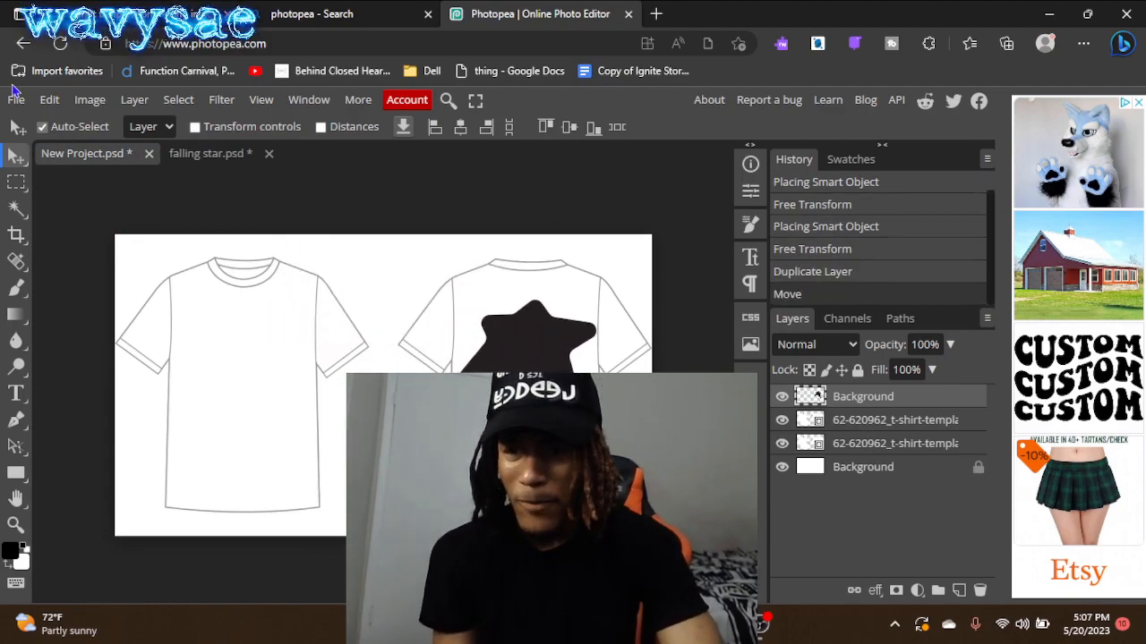
- Scale the star to about 74% and position it at about X 972 px, Y 311 px on the shirt's back
click(49, 101)
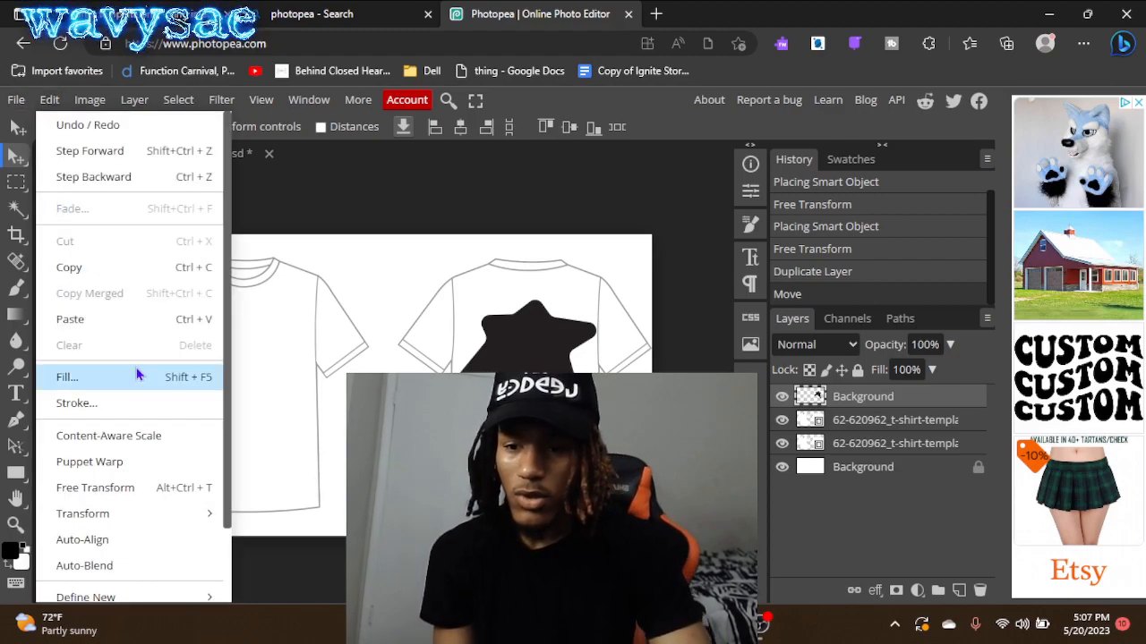
mouse_move(152, 514)
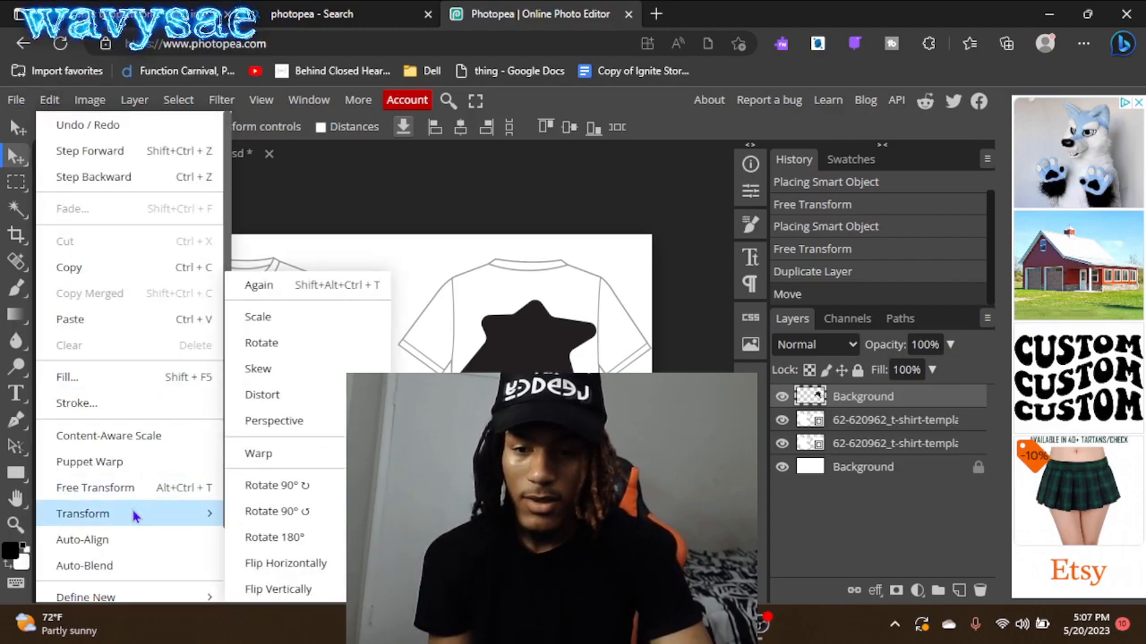
click(273, 318)
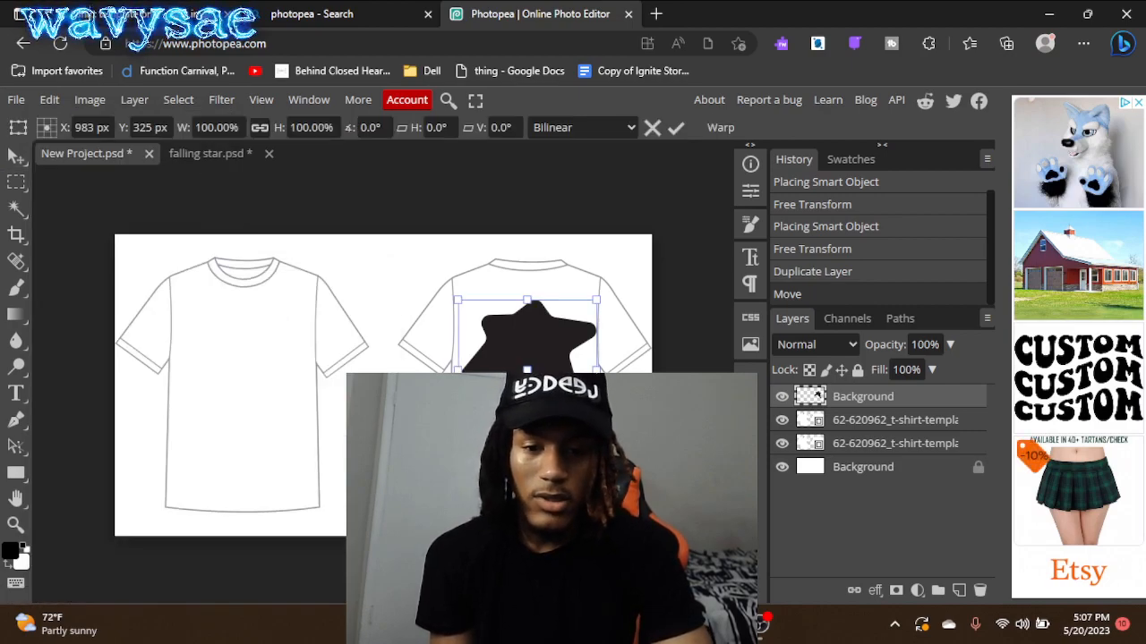
drag(598, 370, 546, 354)
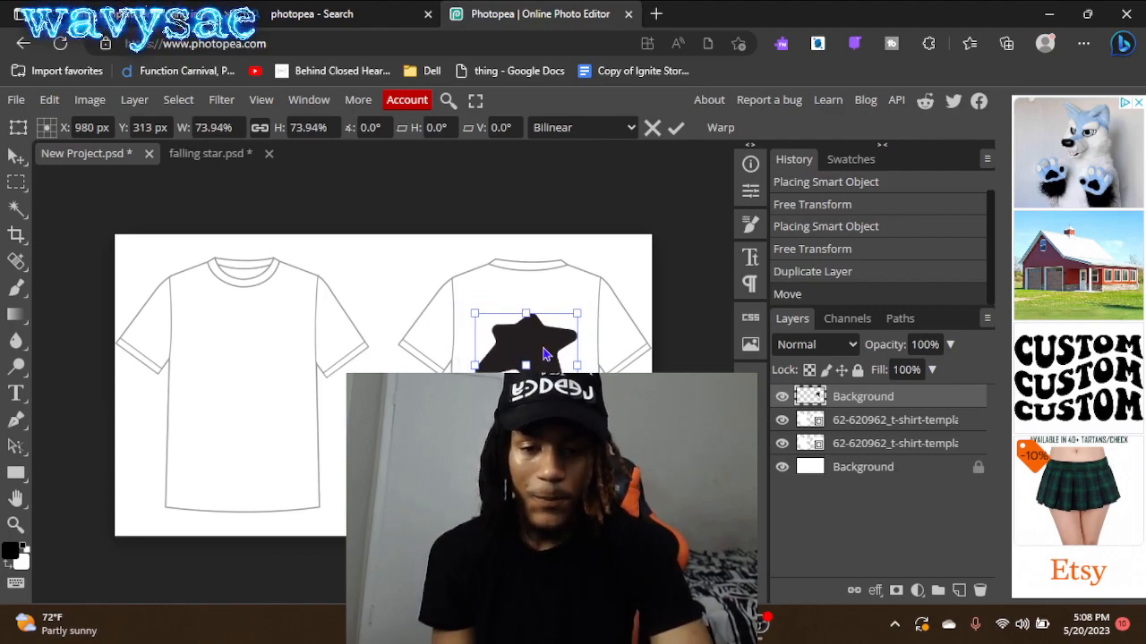
drag(538, 354, 534, 354)
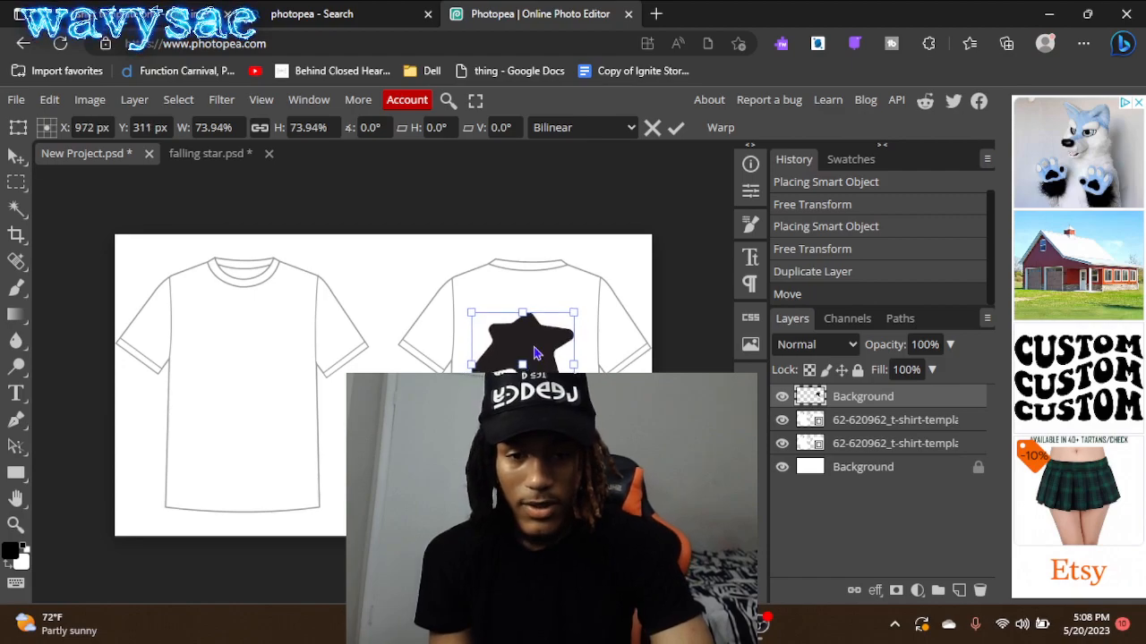
- Open the "equality logo" PNG from the Downloads folder as its own document
click(16, 99)
mouse_move(46, 233)
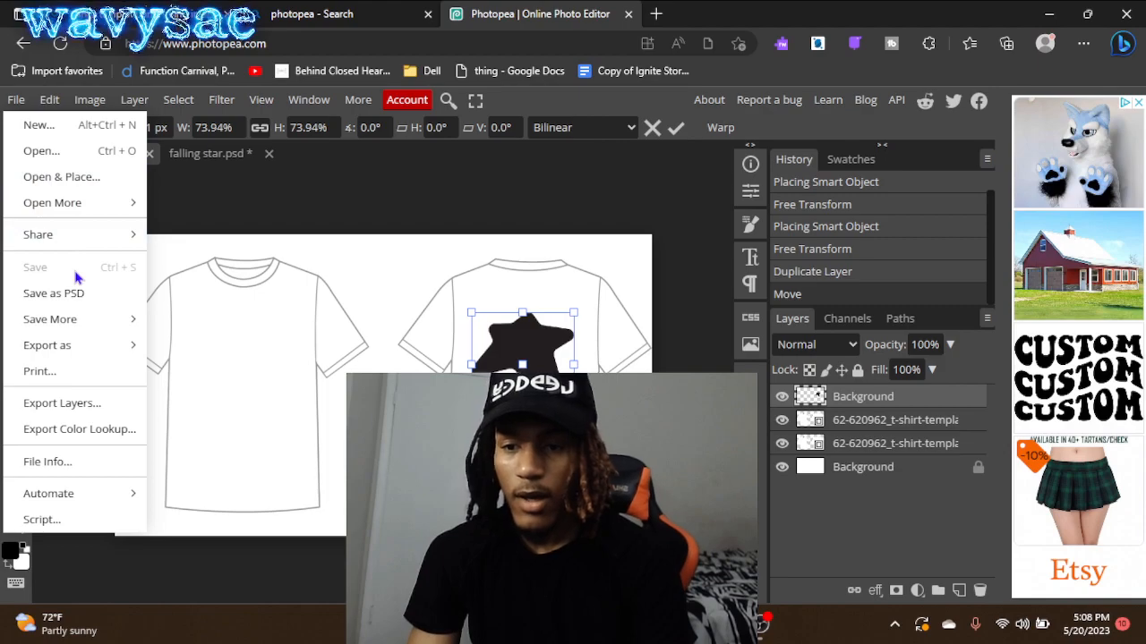
click(93, 164)
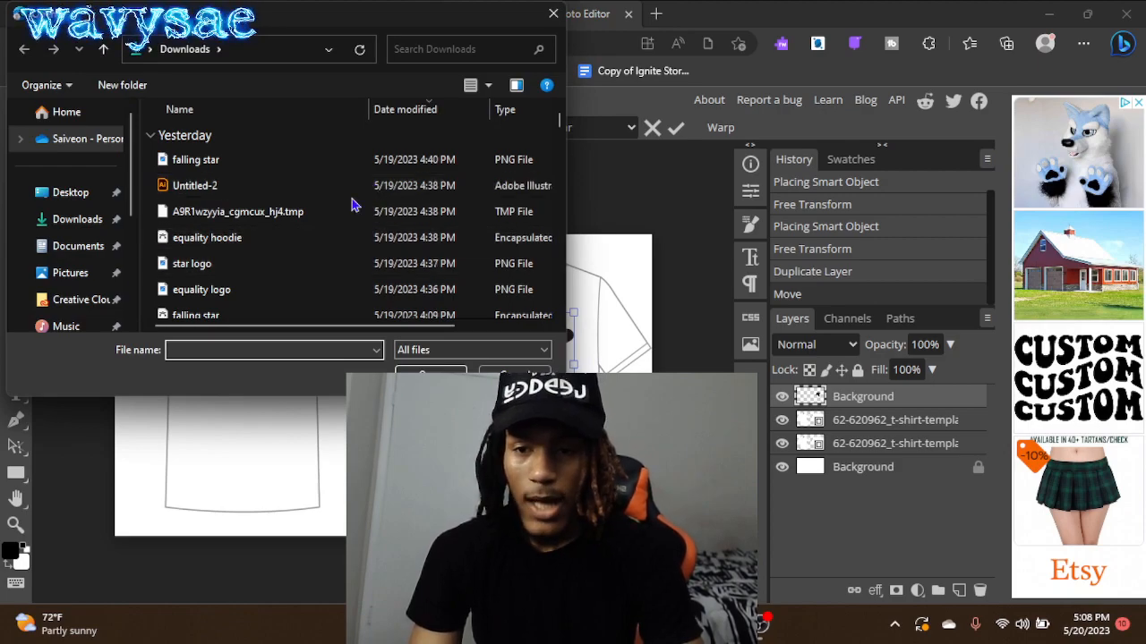
click(330, 293)
double_click(329, 294)
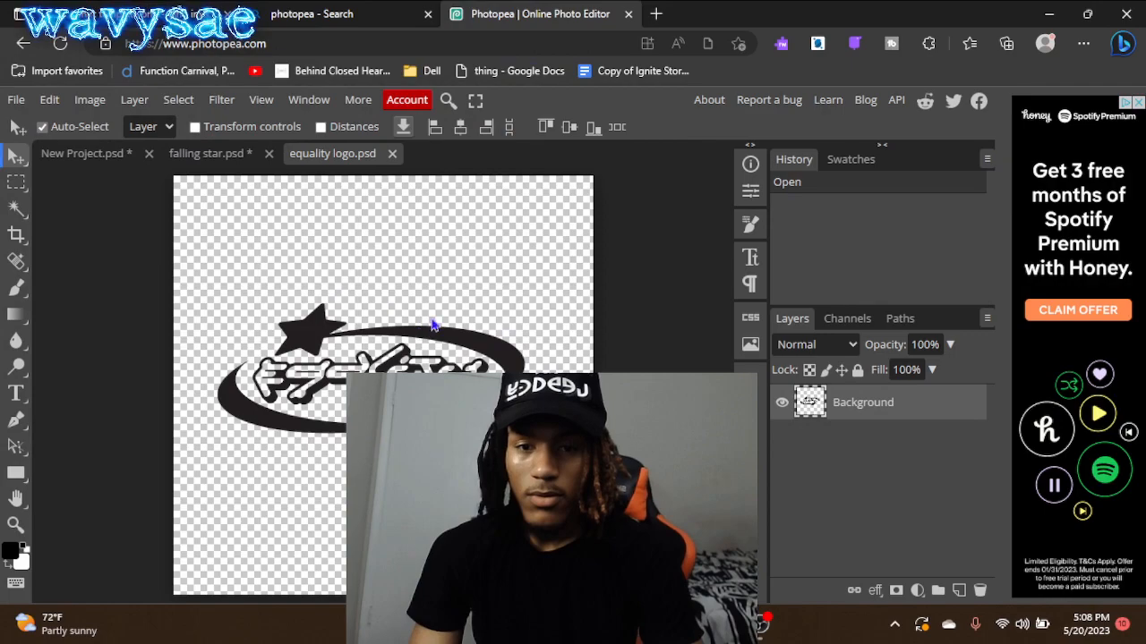
- Copy the equality logo layer into the New Project document and move it onto the shirt's front view
drag(833, 410, 115, 155)
drag(438, 408, 385, 353)
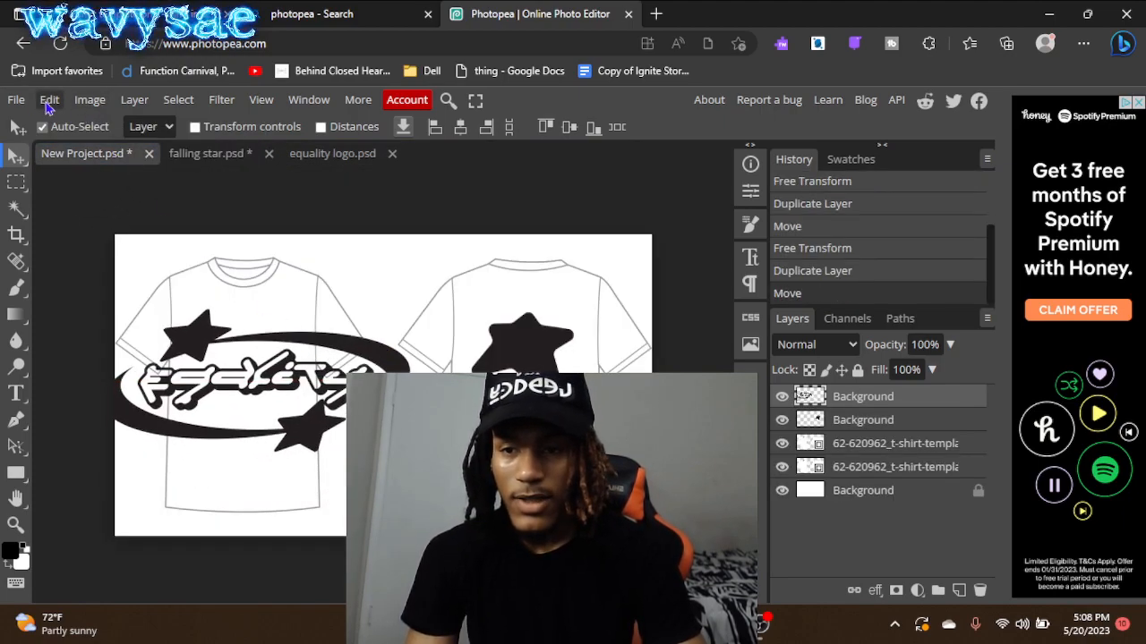
- Scale the equality logo to about 40.6% and position it at about X 307 px, Y 264 px on the shirt's chest
click(51, 102)
click(24, 102)
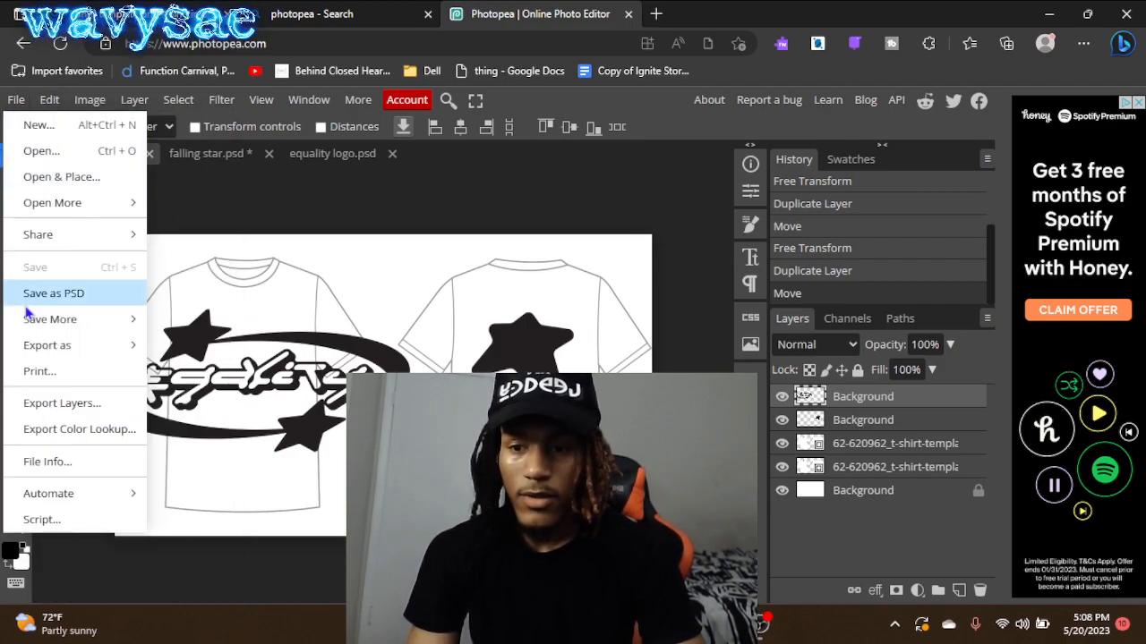
mouse_move(56, 103)
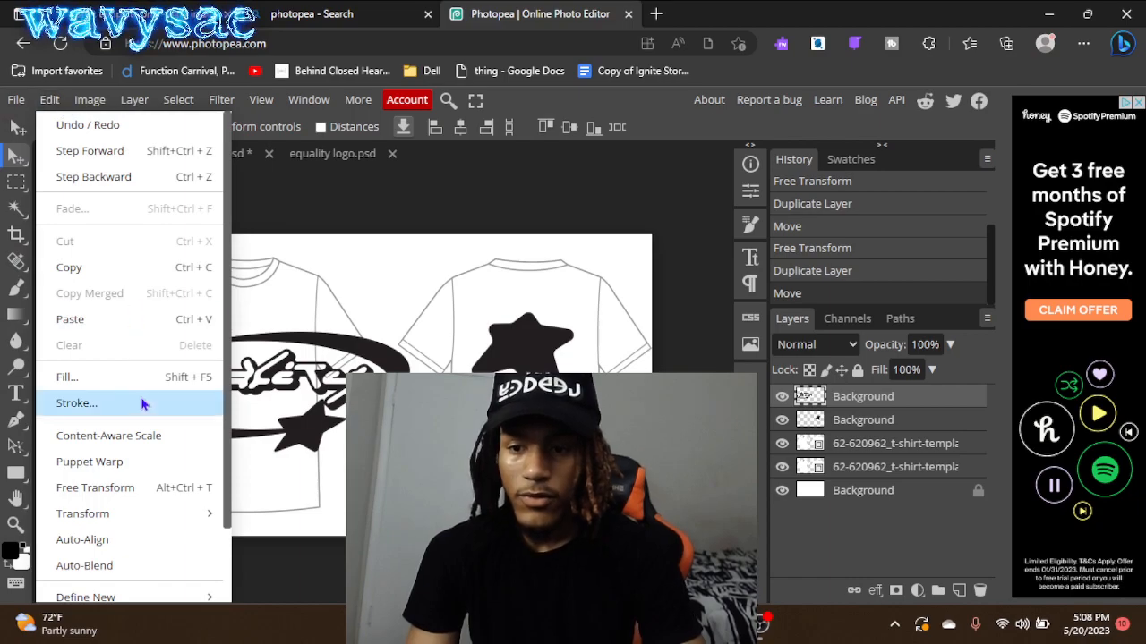
mouse_move(140, 512)
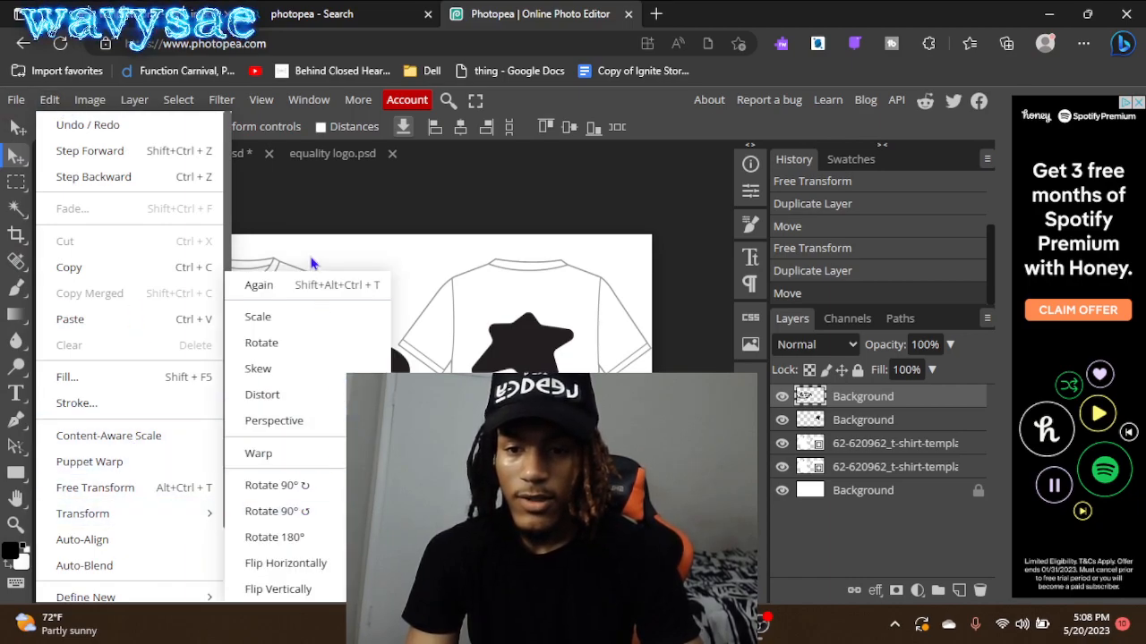
click(298, 320)
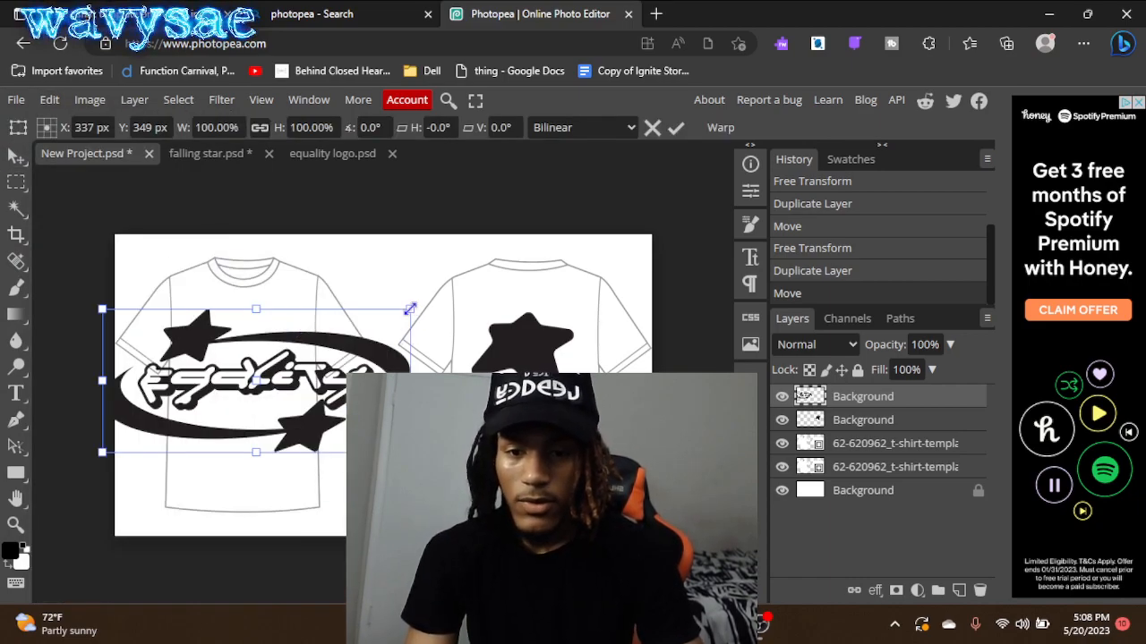
drag(409, 312, 300, 316)
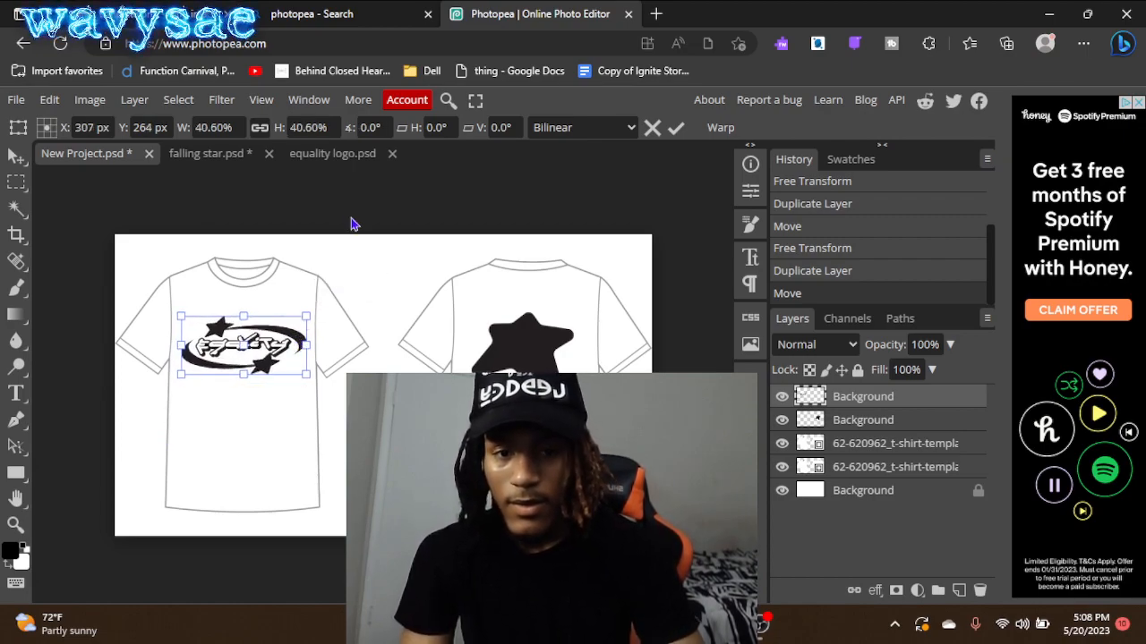
click(678, 130)
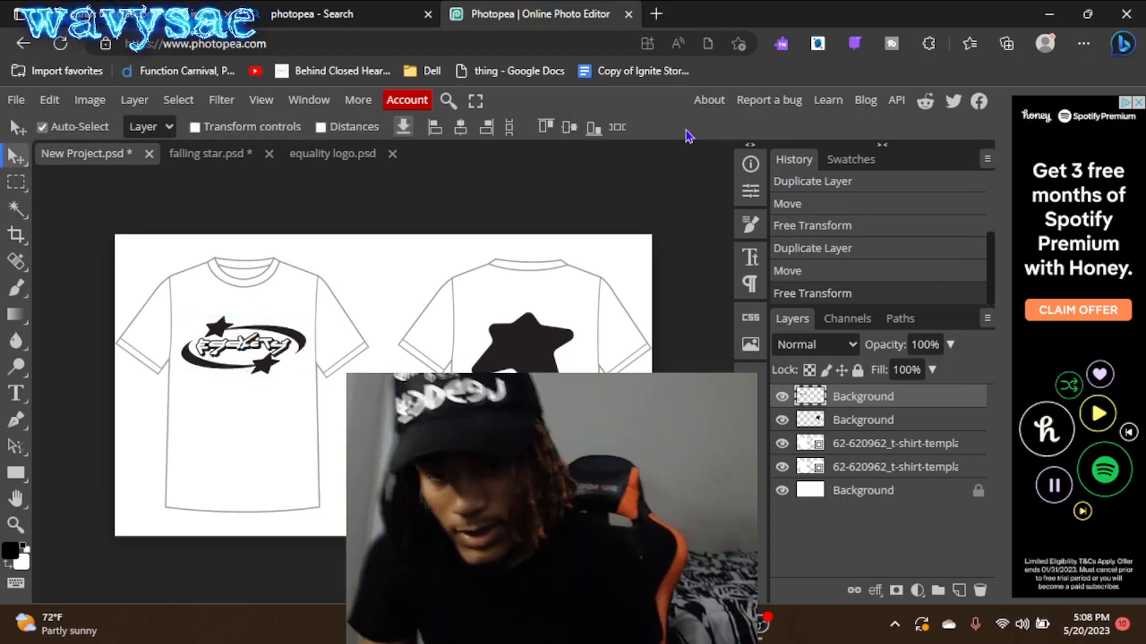